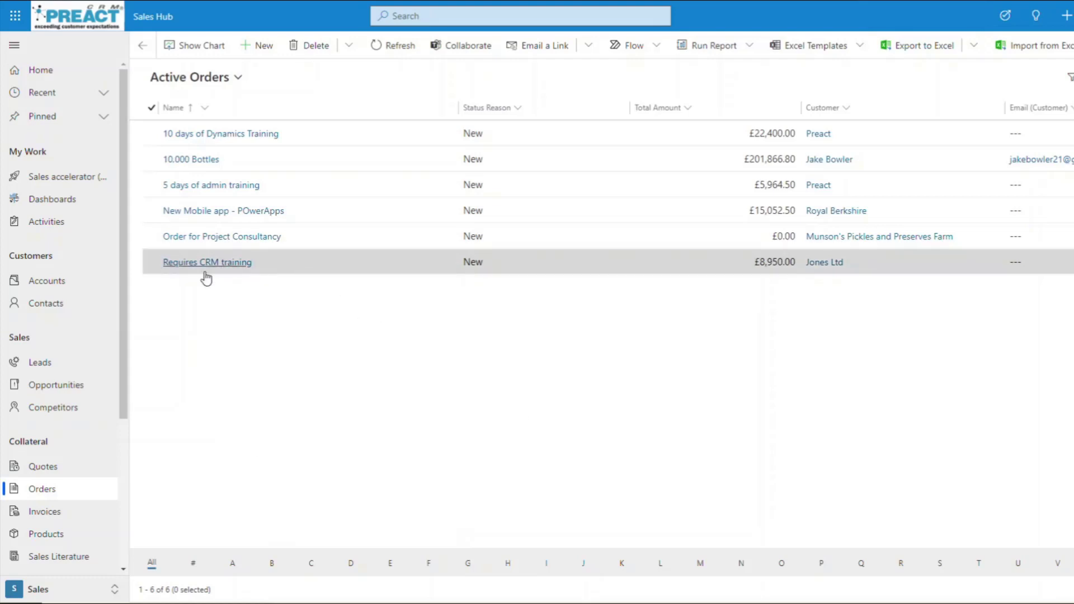
Open the Requires CRM training order and set its payment terms to Payments Terms - 3 Months
{"action": "left_click", "coordinate": [188, 263]}
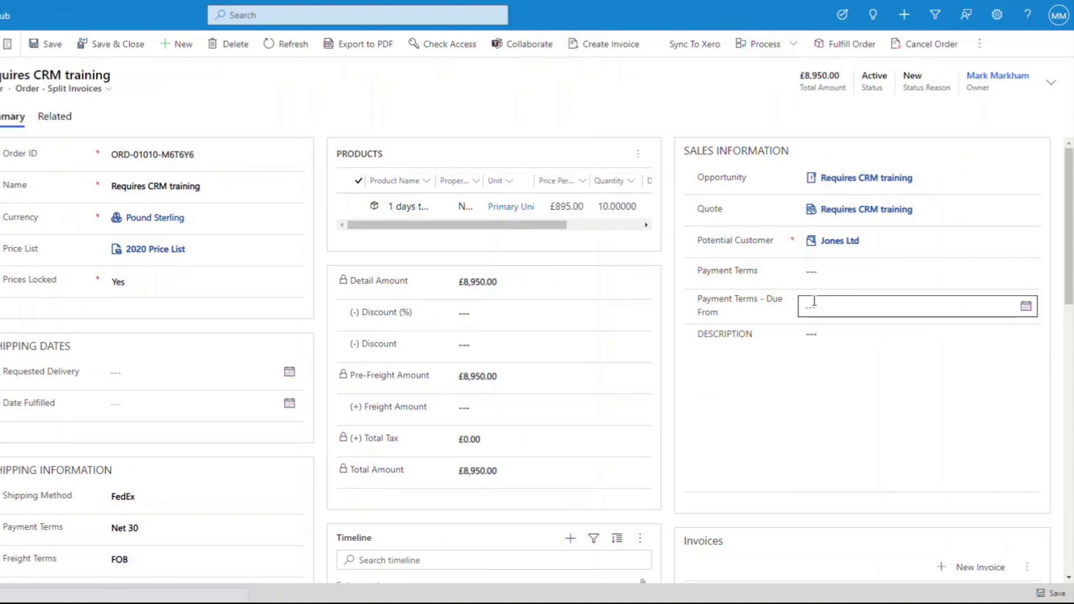
{"action": "left_click", "coordinate": [844, 269]}
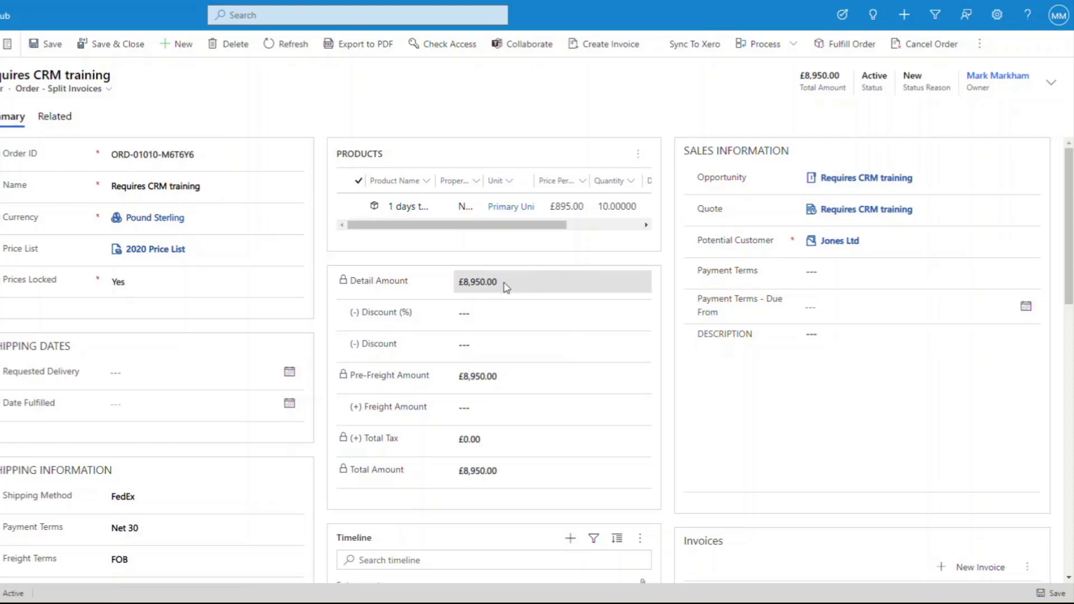
{"action": "left_click_drag", "start_coordinate": [507, 287], "coordinate": [462, 287]}
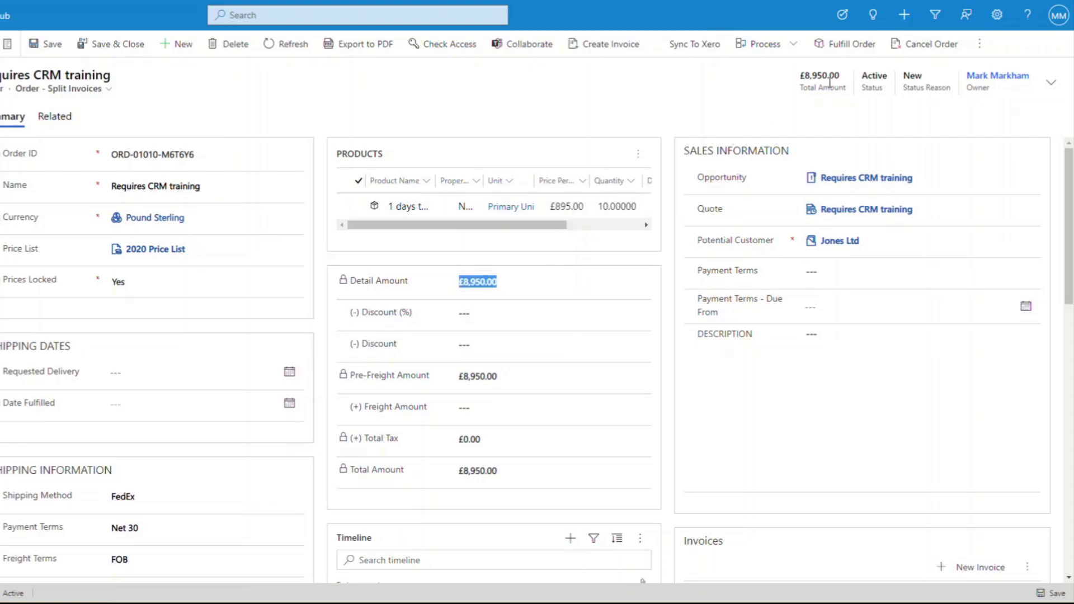
{"action": "left_click", "coordinate": [1031, 274]}
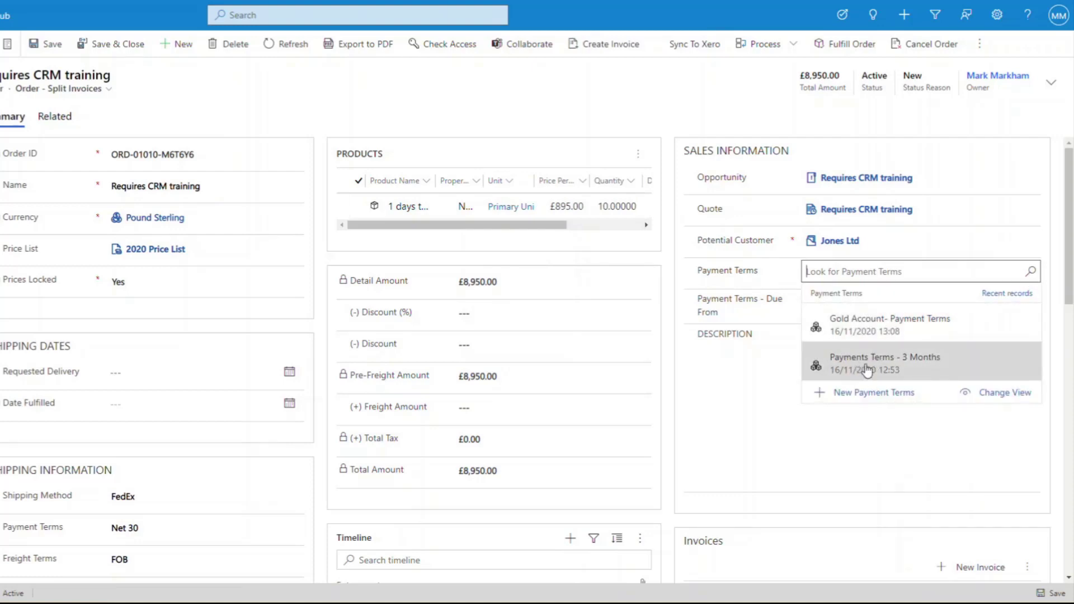
{"action": "left_click", "coordinate": [891, 364]}
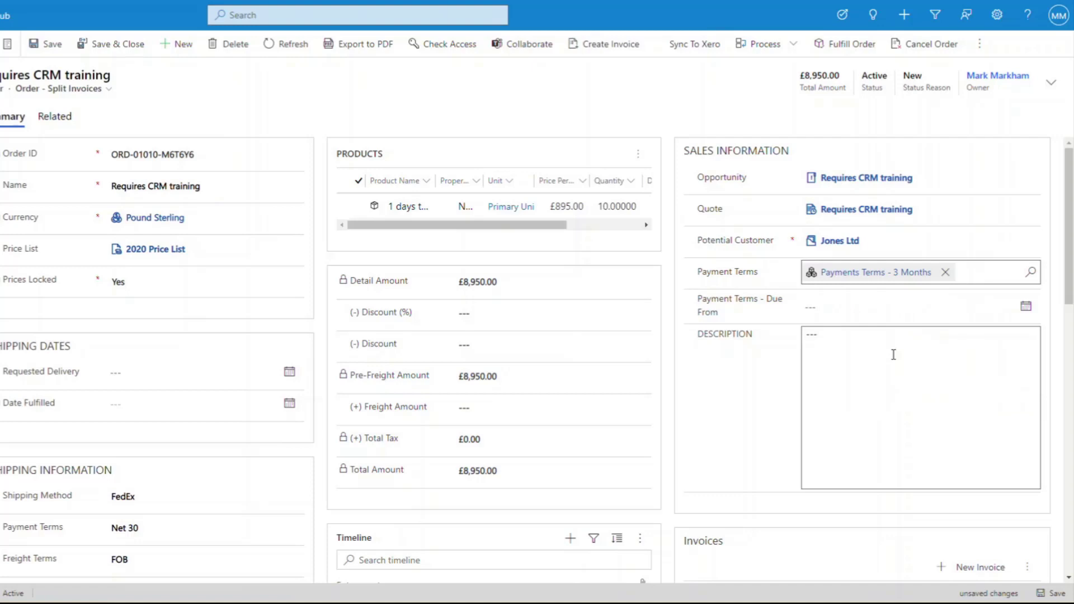
Set the Due From date to 16/11/2020 and save the order
{"action": "left_click", "coordinate": [1026, 307]}
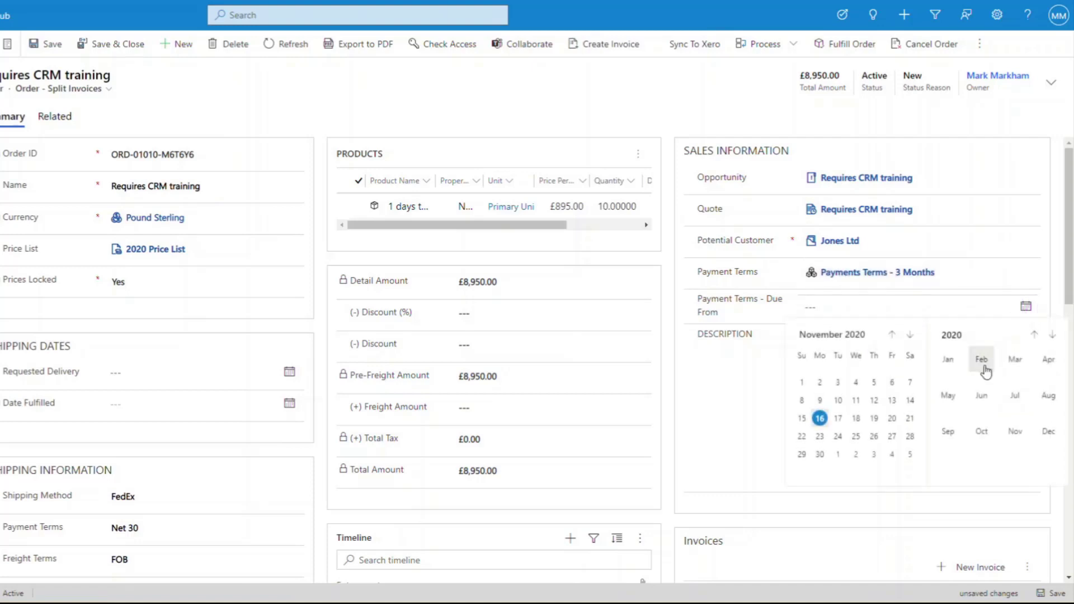
{"action": "left_click", "coordinate": [819, 419]}
{"action": "left_click_drag", "start_coordinate": [855, 308], "coordinate": [804, 309]}
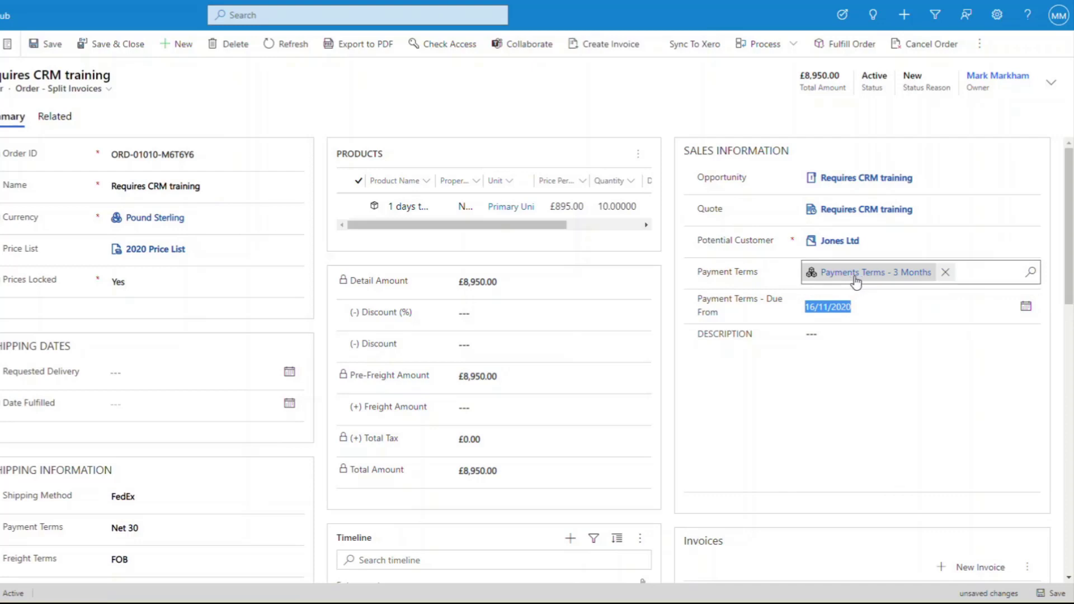
{"action": "left_click", "coordinate": [892, 316]}
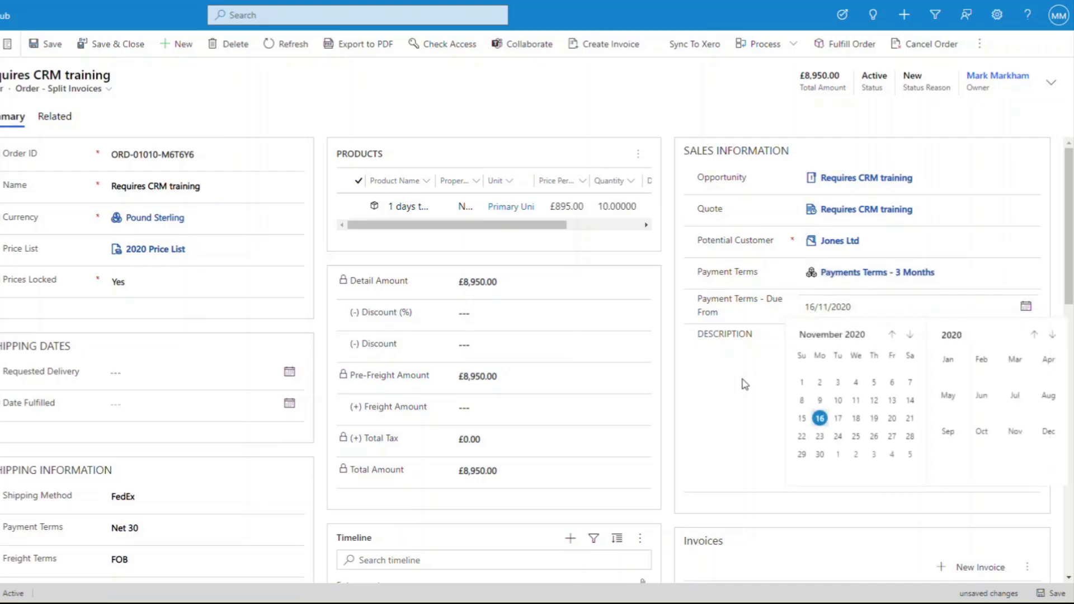
{"action": "key", "text": "Escape"}
{"action": "scroll", "coordinate": [788, 496], "scroll_direction": "down", "scroll_amount": 1}
{"action": "scroll", "coordinate": [789, 496], "scroll_direction": "down", "scroll_amount": 2}
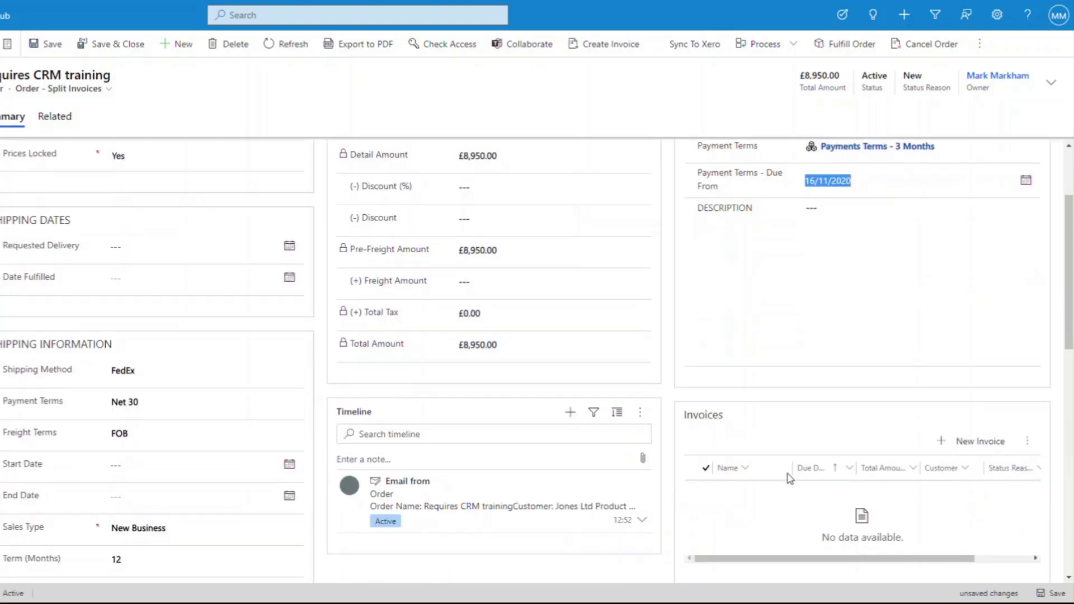
{"action": "scroll", "coordinate": [789, 496], "scroll_direction": "up", "scroll_amount": 3}
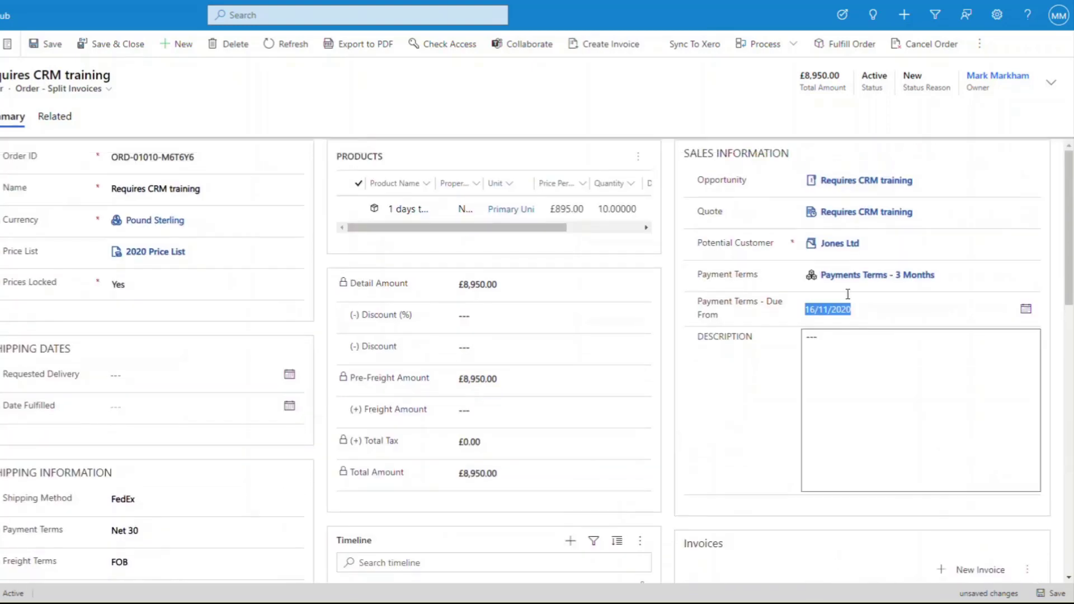
{"action": "left_click", "coordinate": [1054, 593]}
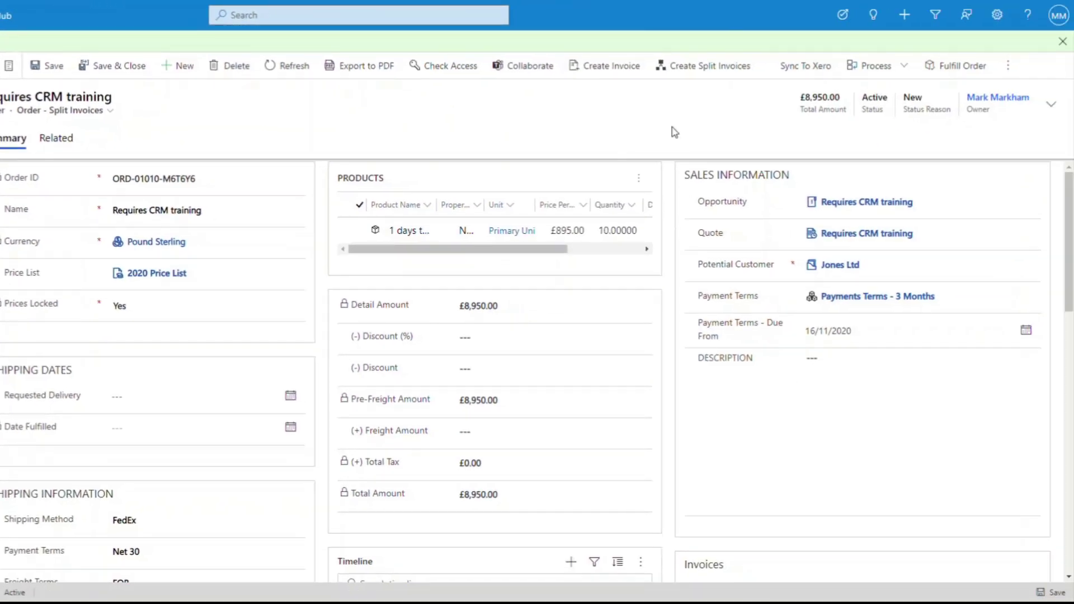
Refresh the order and scroll to the Invoices subgrid listing the £1,790, £2,685 and £4,475 invoices
{"action": "left_click", "coordinate": [283, 67]}
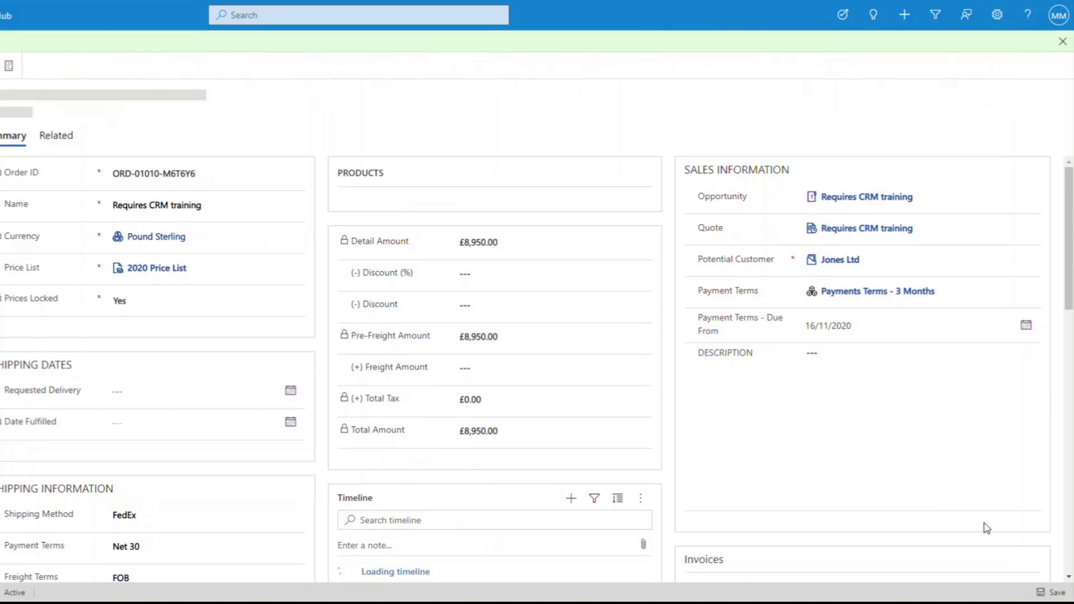
{"action": "scroll", "coordinate": [976, 493], "scroll_direction": "down", "scroll_amount": 3}
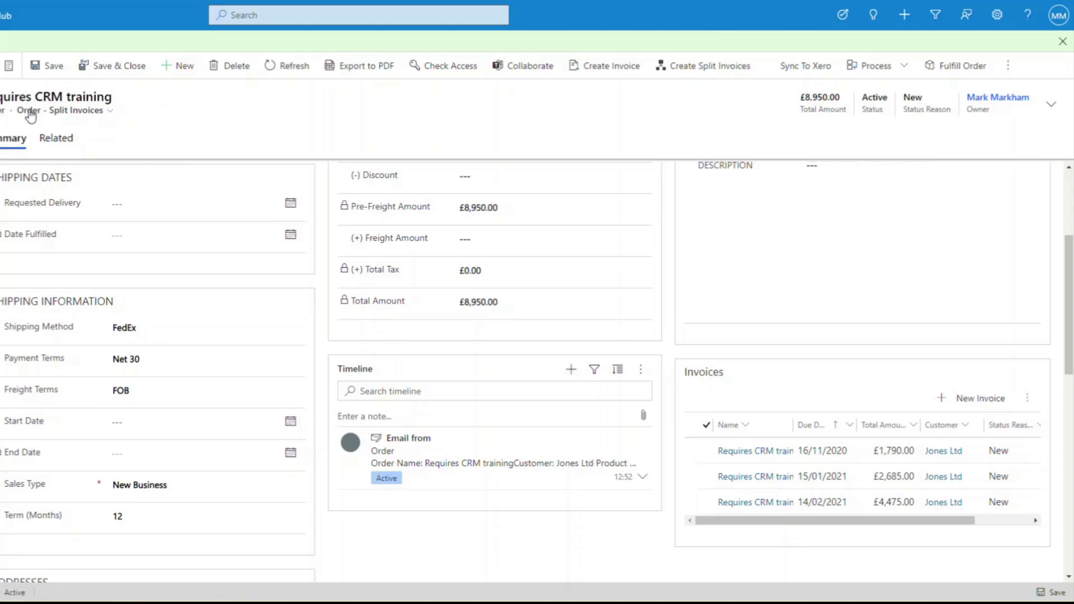
{"action": "left_click", "coordinate": [44, 532]}
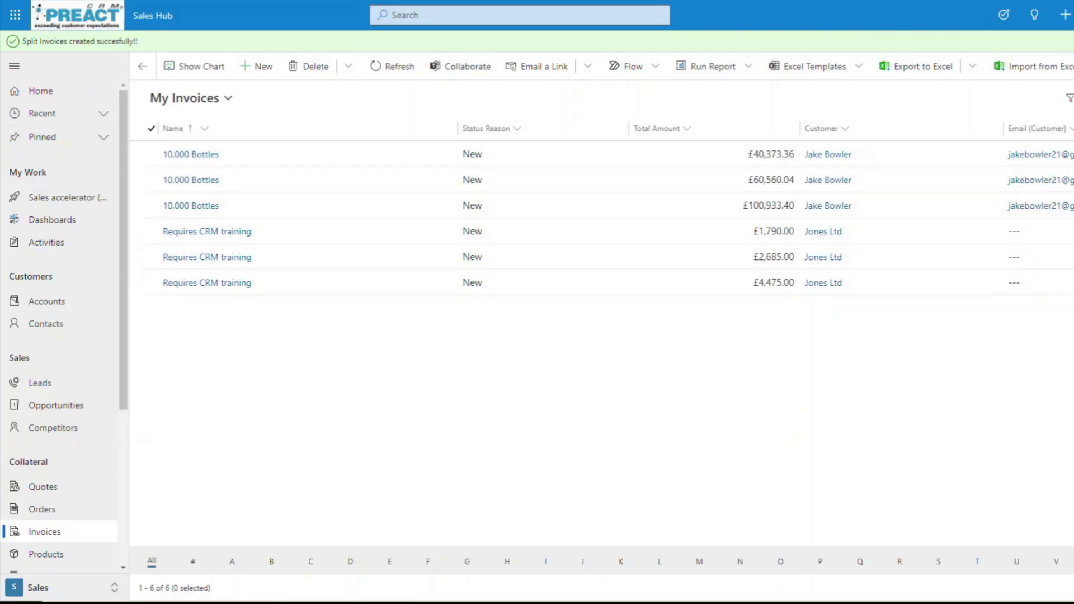
{"action": "key", "text": "alt+Left"}
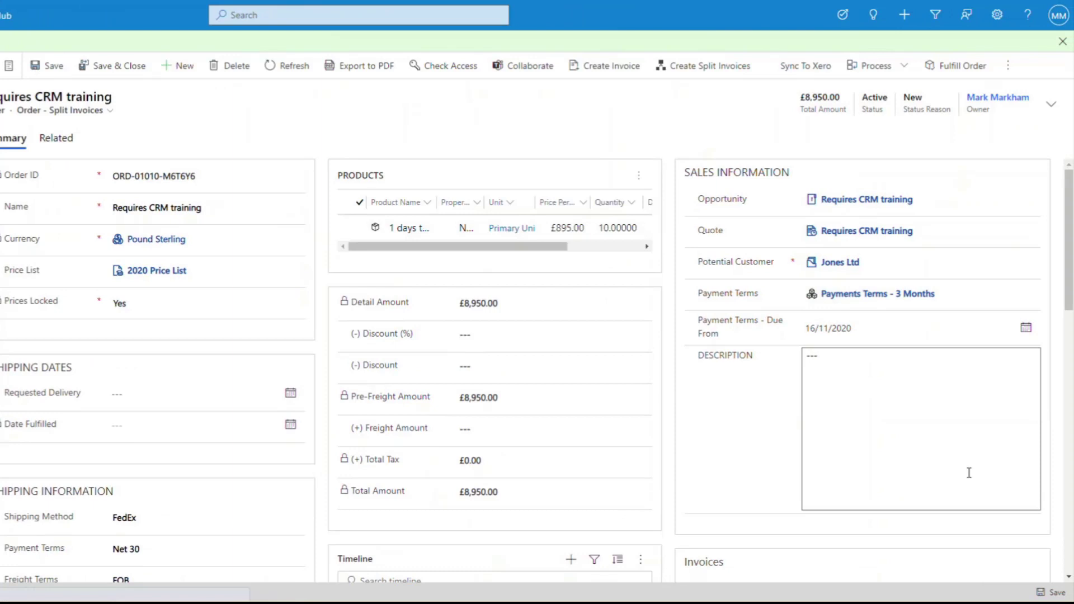
{"action": "scroll", "coordinate": [968, 469], "scroll_direction": "down", "scroll_amount": 3}
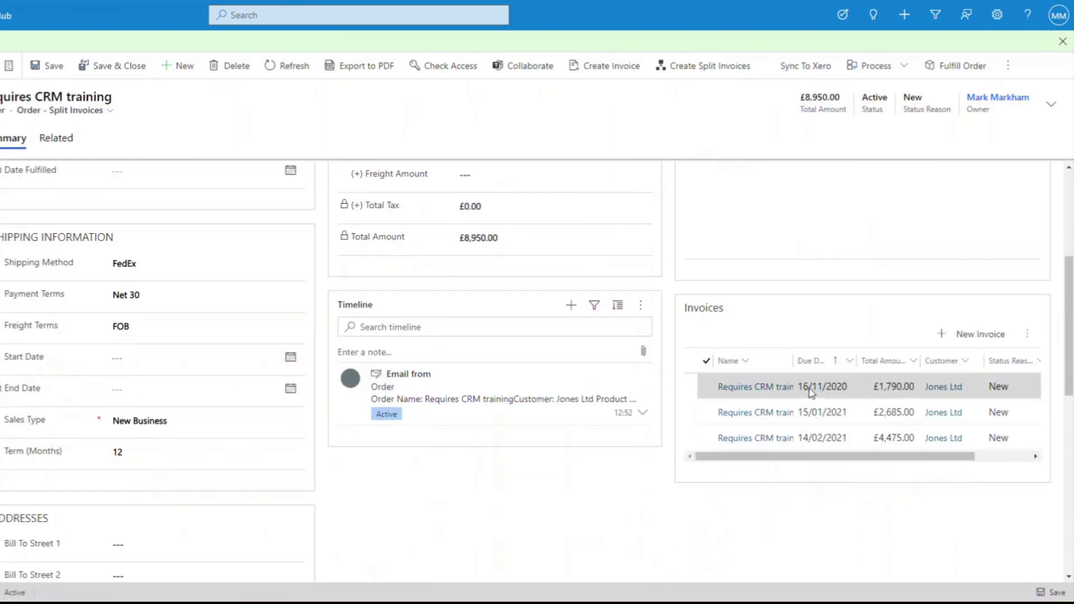
{"action": "scroll", "coordinate": [811, 397], "scroll_direction": "up", "scroll_amount": 2}
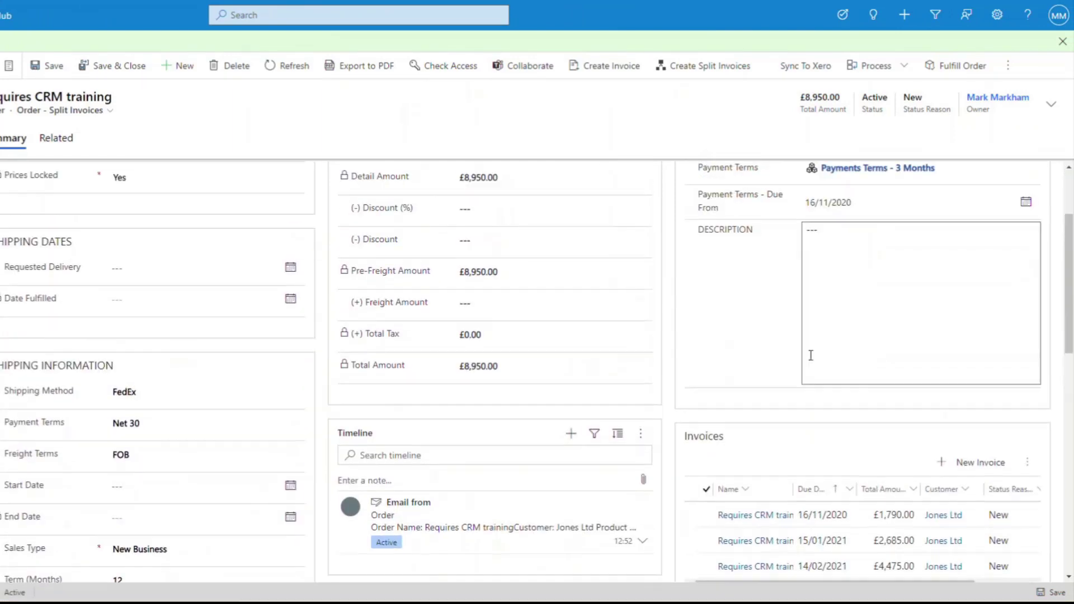
{"action": "scroll", "coordinate": [867, 396], "scroll_direction": "up", "scroll_amount": 2}
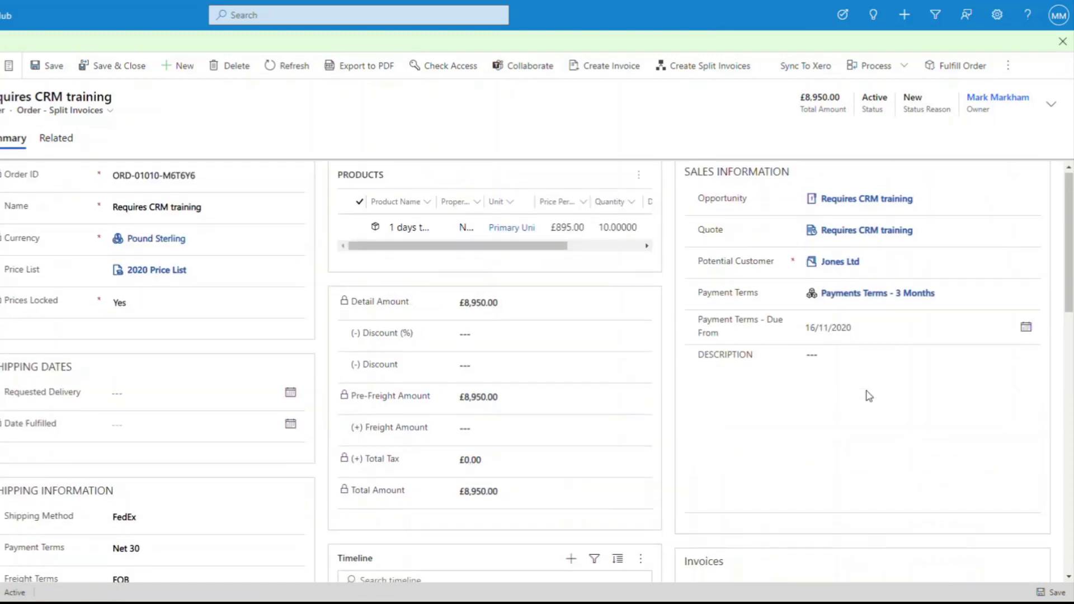
{"action": "scroll", "coordinate": [866, 402], "scroll_direction": "down", "scroll_amount": 2}
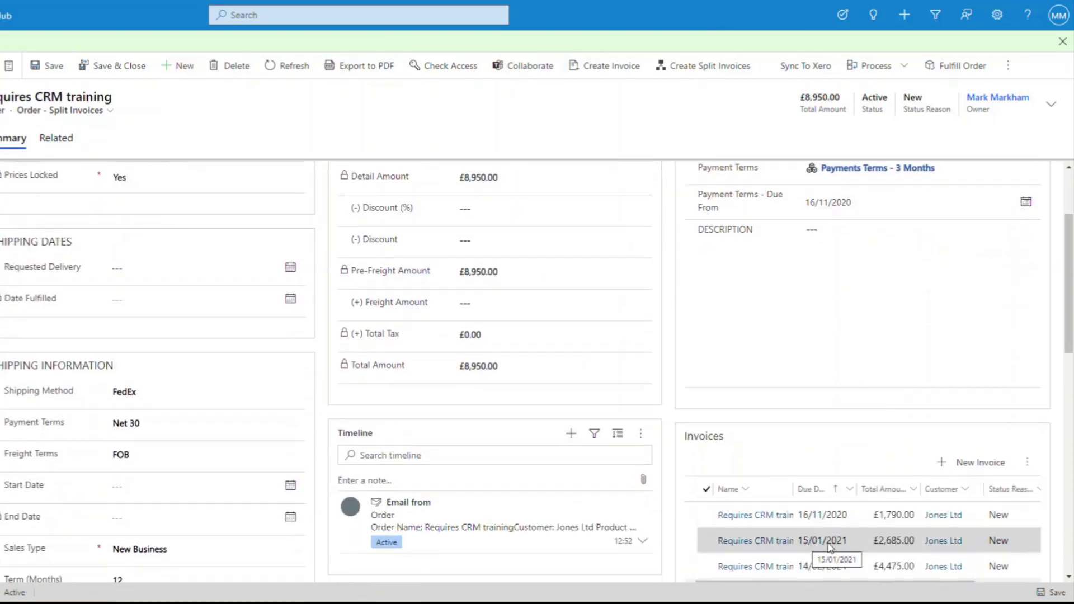
{"action": "scroll", "coordinate": [880, 413], "scroll_direction": "up", "scroll_amount": 2}
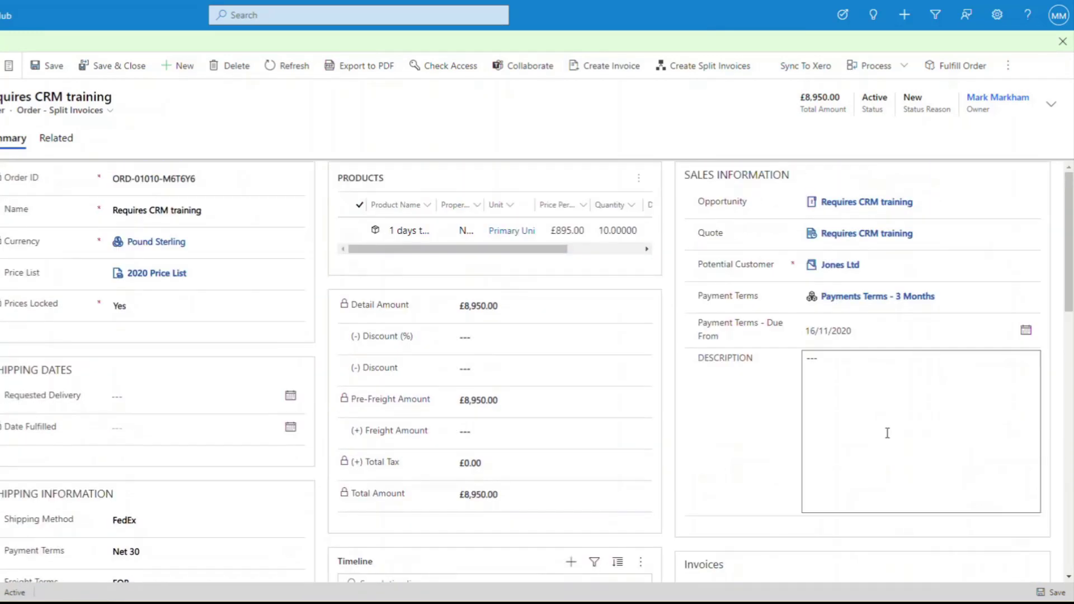
{"action": "scroll", "coordinate": [875, 515], "scroll_direction": "down", "scroll_amount": 4}
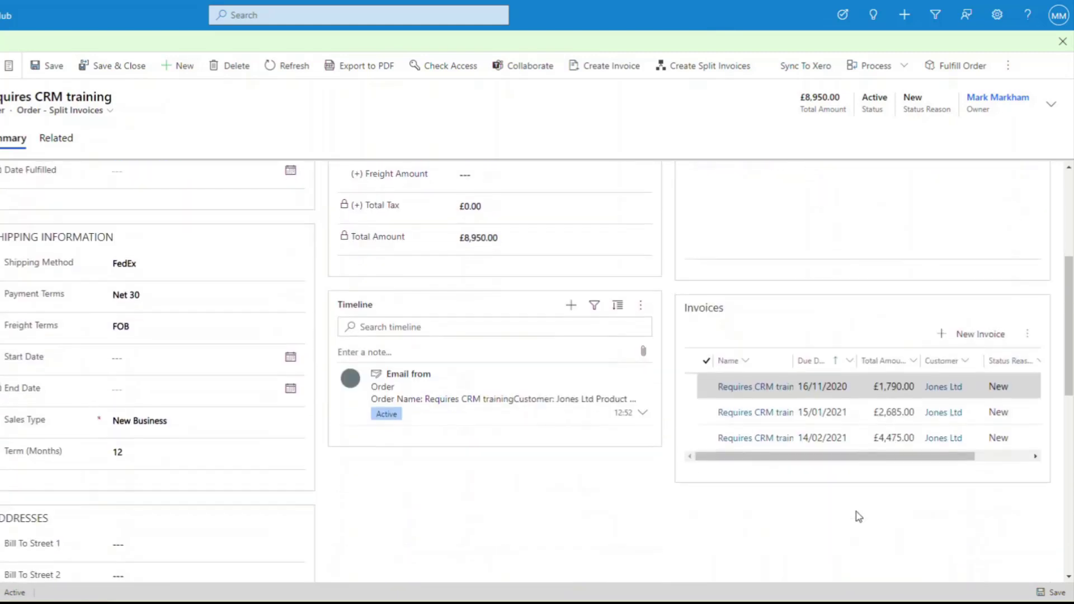
{"action": "scroll", "coordinate": [858, 422], "scroll_direction": "up", "scroll_amount": 4}
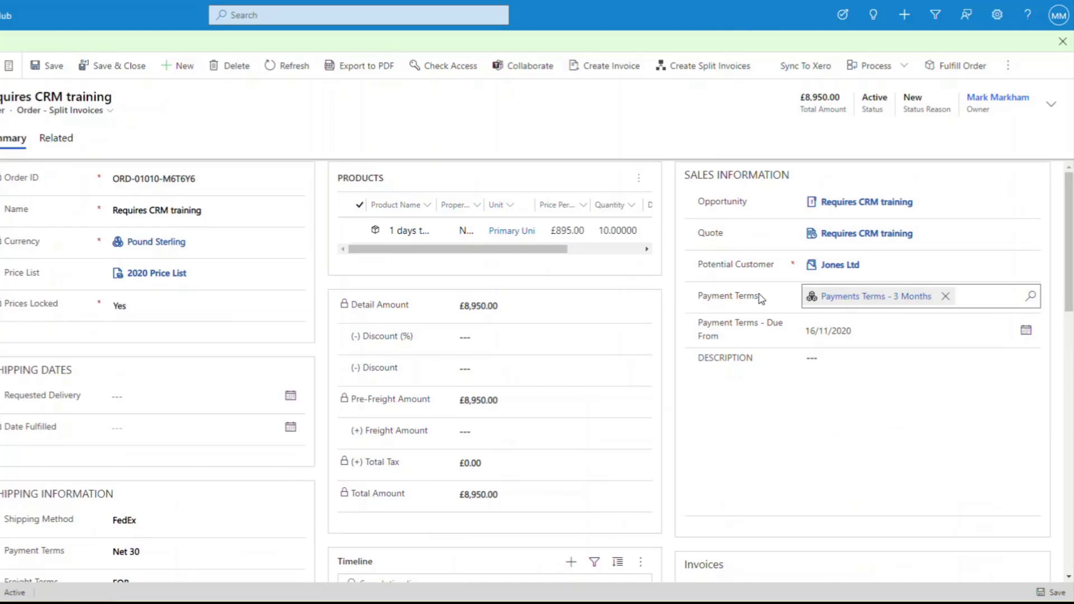
{"action": "left_click", "coordinate": [848, 298]}
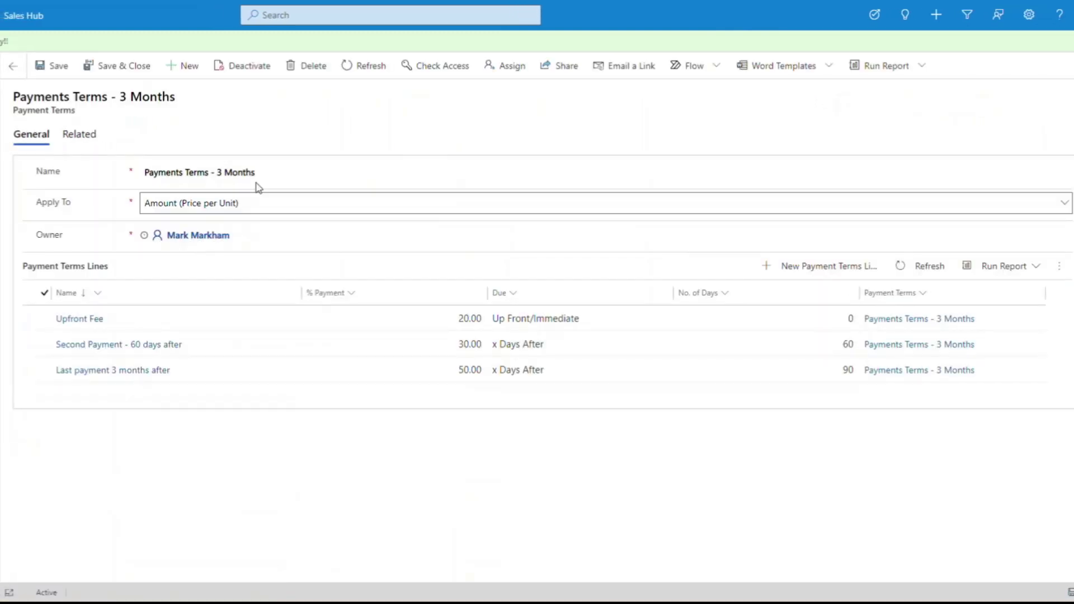
{"action": "left_click", "coordinate": [148, 172]}
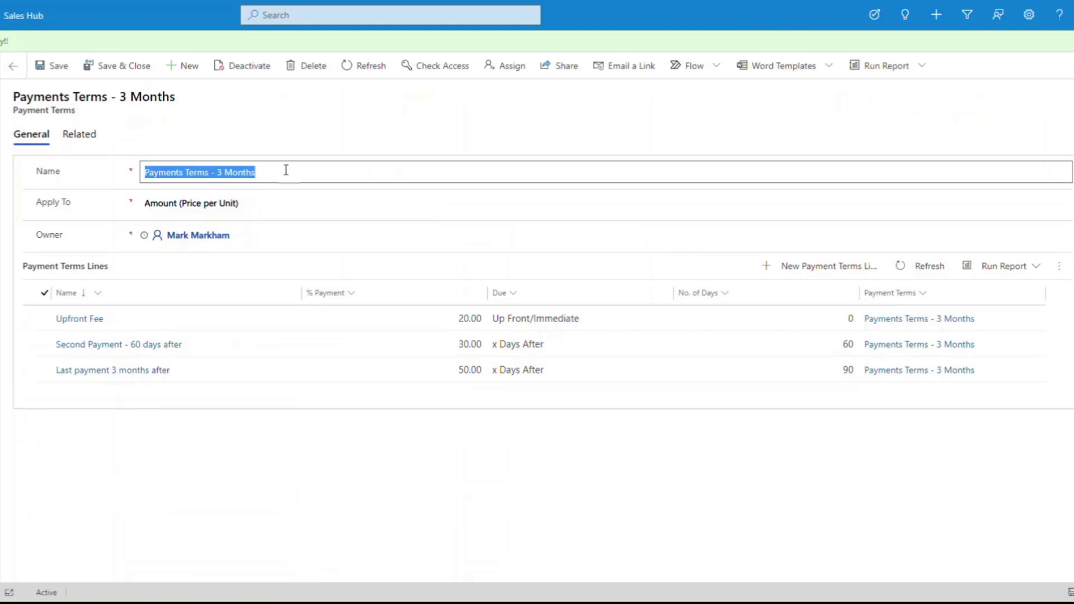
{"action": "left_click", "coordinate": [287, 209]}
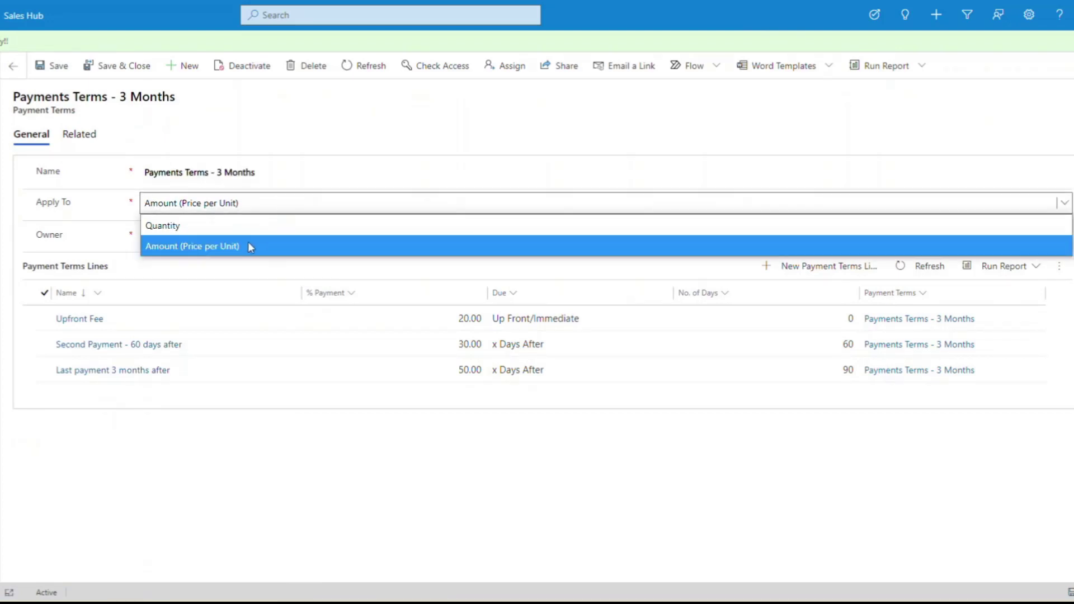
{"action": "left_click", "coordinate": [449, 114]}
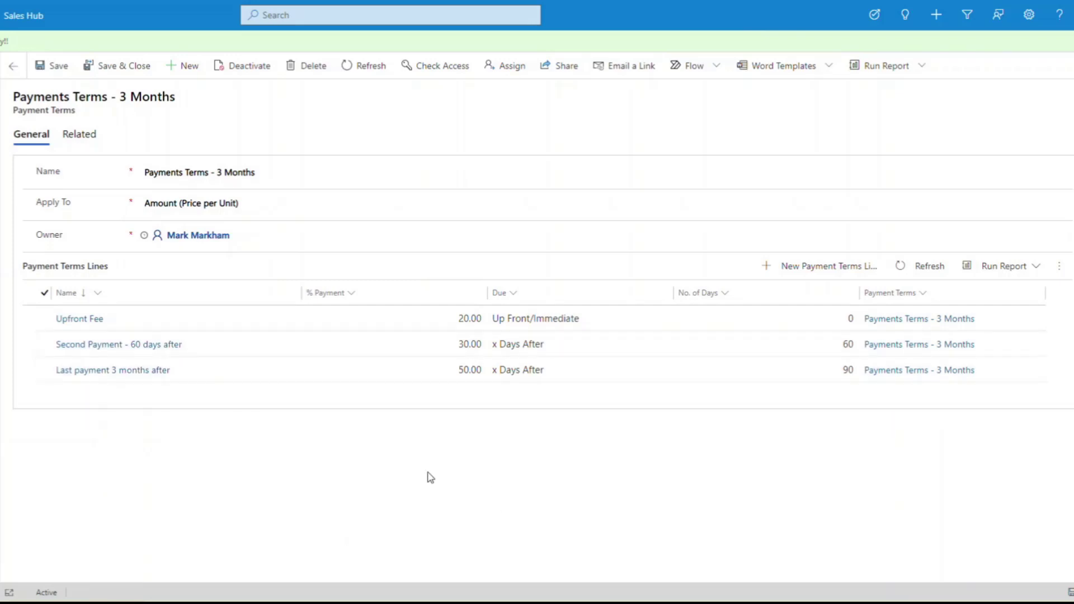
Add a new payment terms line at 10% payment, due up front
{"action": "left_click", "coordinate": [817, 272]}
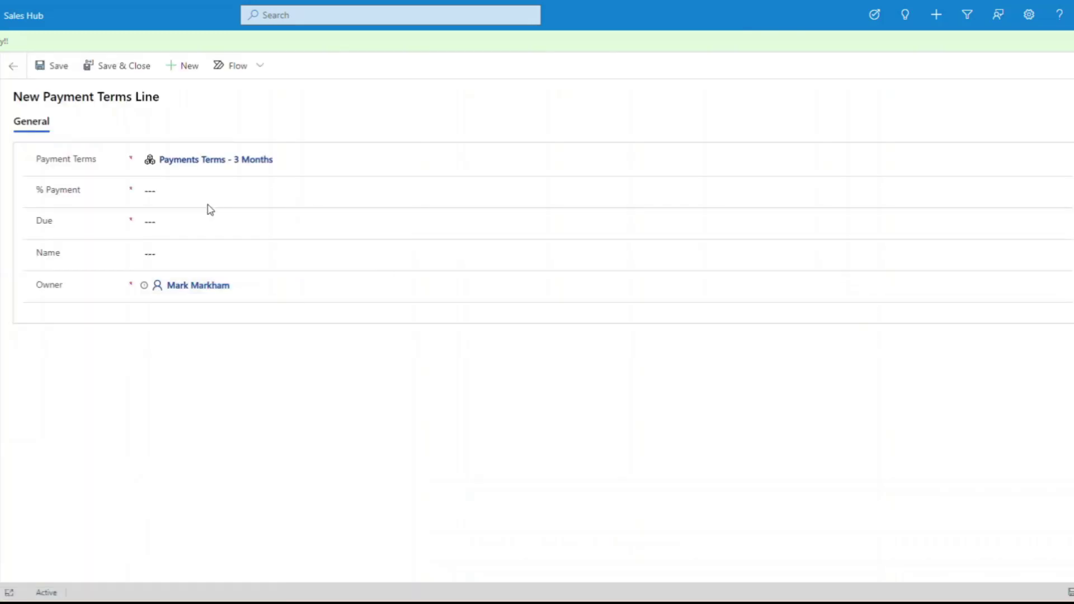
{"action": "left_click", "coordinate": [190, 190]}
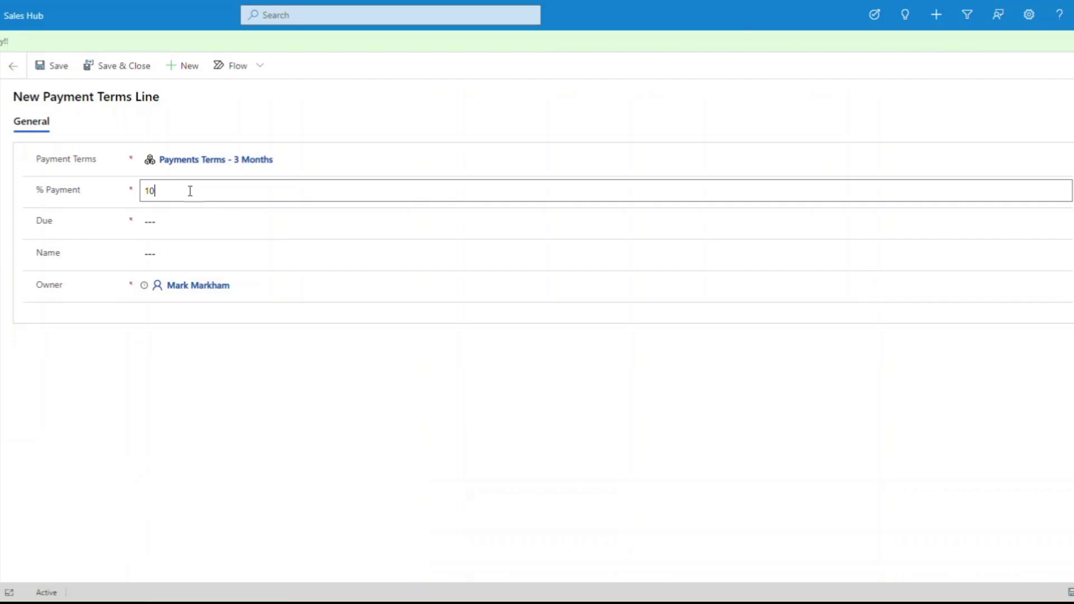
{"action": "type", "text": "10"}
{"action": "left_click", "coordinate": [175, 220]}
{"action": "left_click", "coordinate": [175, 220]}
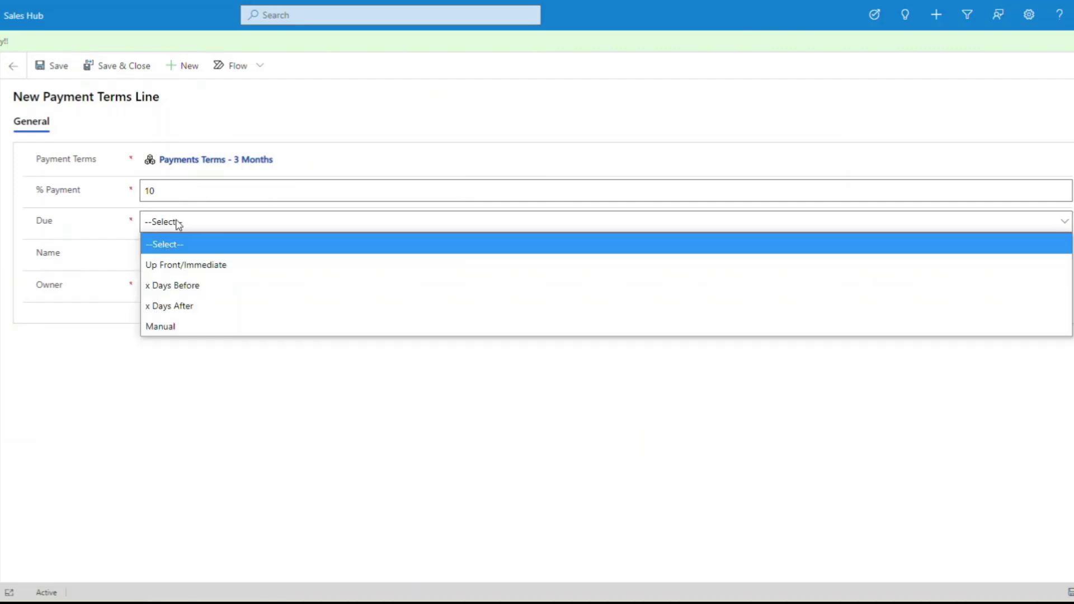
{"action": "left_click", "coordinate": [219, 266]}
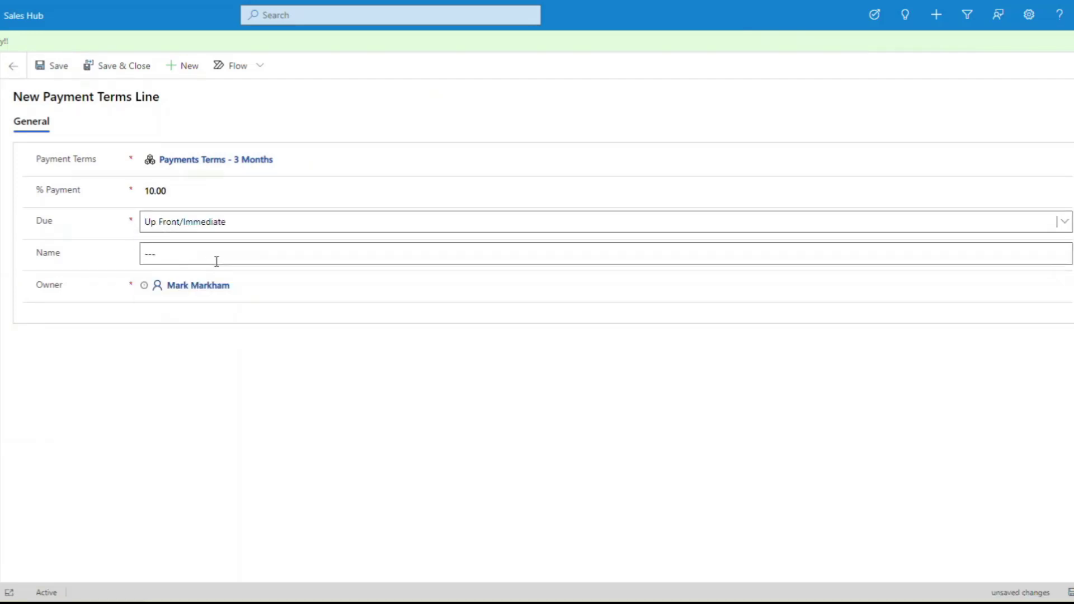
Try the line's Due options with 5 days before, then days after
{"action": "left_click", "coordinate": [172, 190]}
{"action": "left_click_drag", "start_coordinate": [172, 191], "coordinate": [132, 186]}
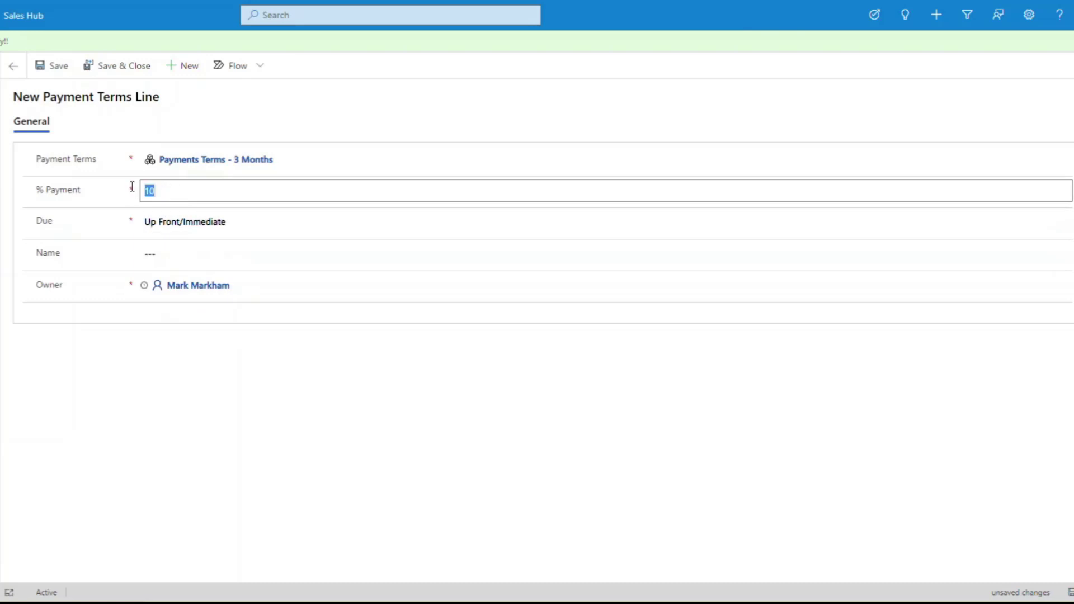
{"action": "left_click", "coordinate": [211, 227]}
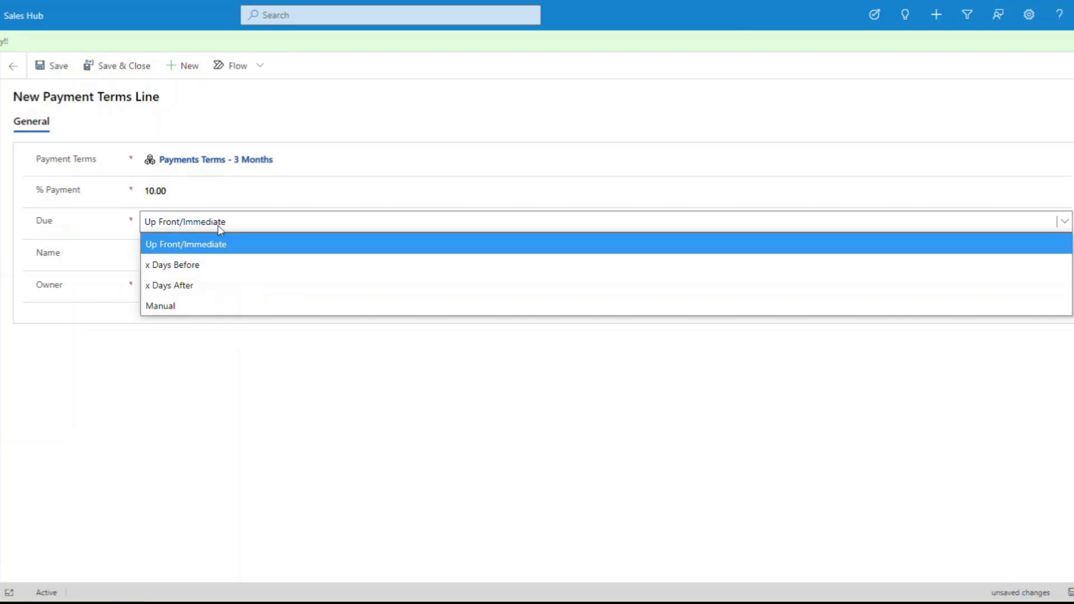
{"action": "left_click", "coordinate": [190, 266]}
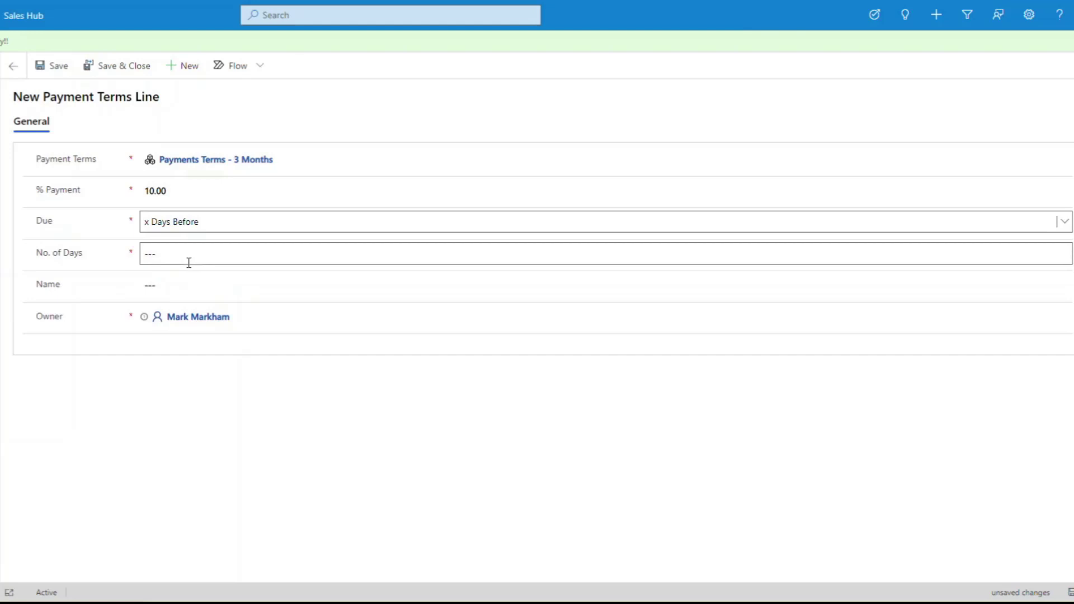
{"action": "left_click", "coordinate": [179, 255]}
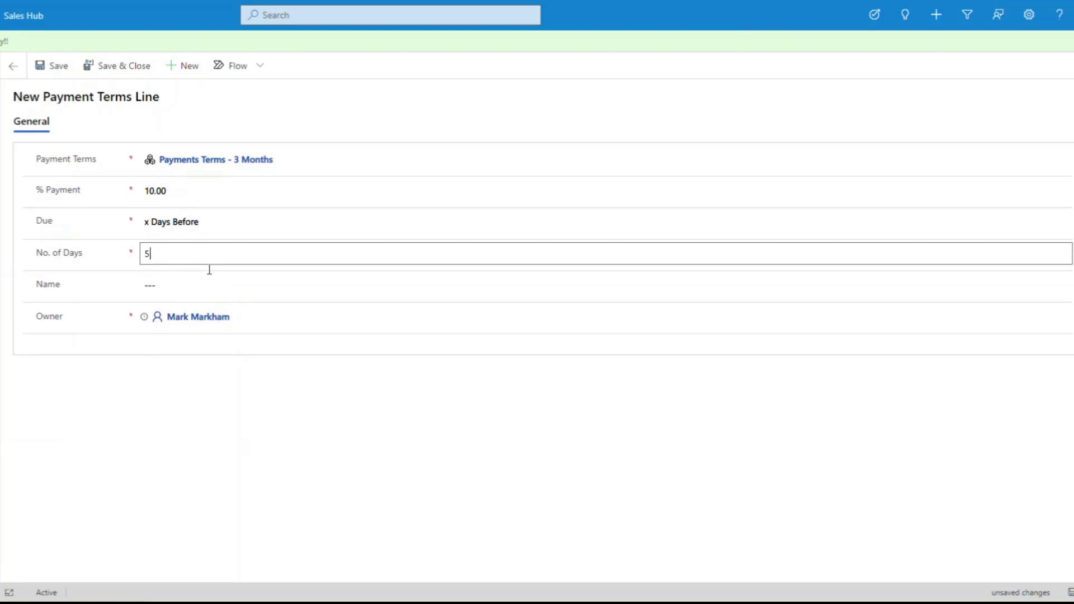
{"action": "type", "text": "5"}
{"action": "left_click", "coordinate": [176, 190]}
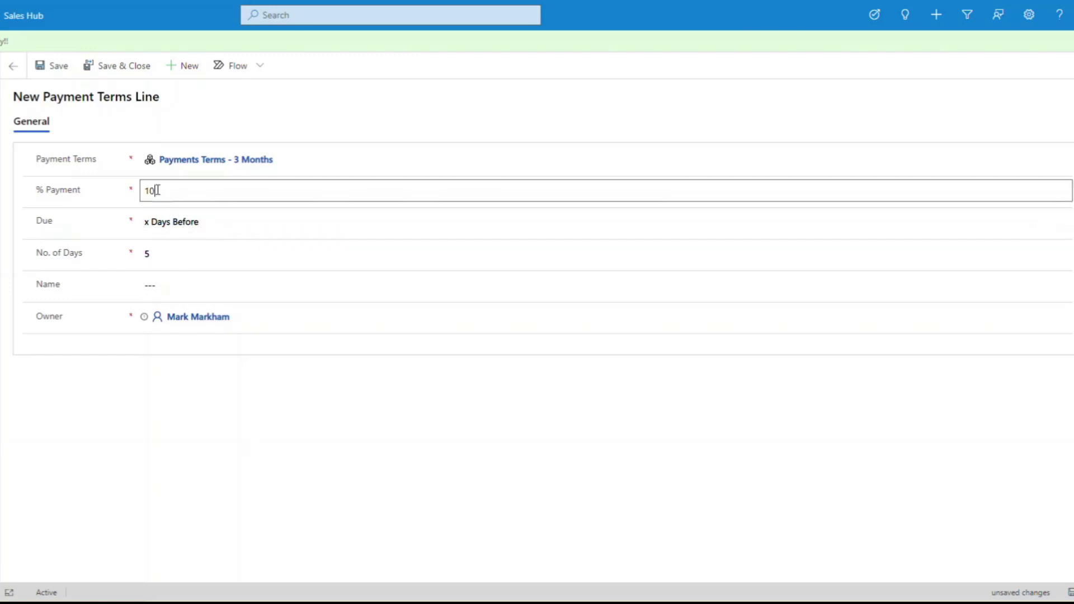
{"action": "left_click_drag", "start_coordinate": [167, 191], "coordinate": [136, 194]}
{"action": "left_click", "coordinate": [189, 226]}
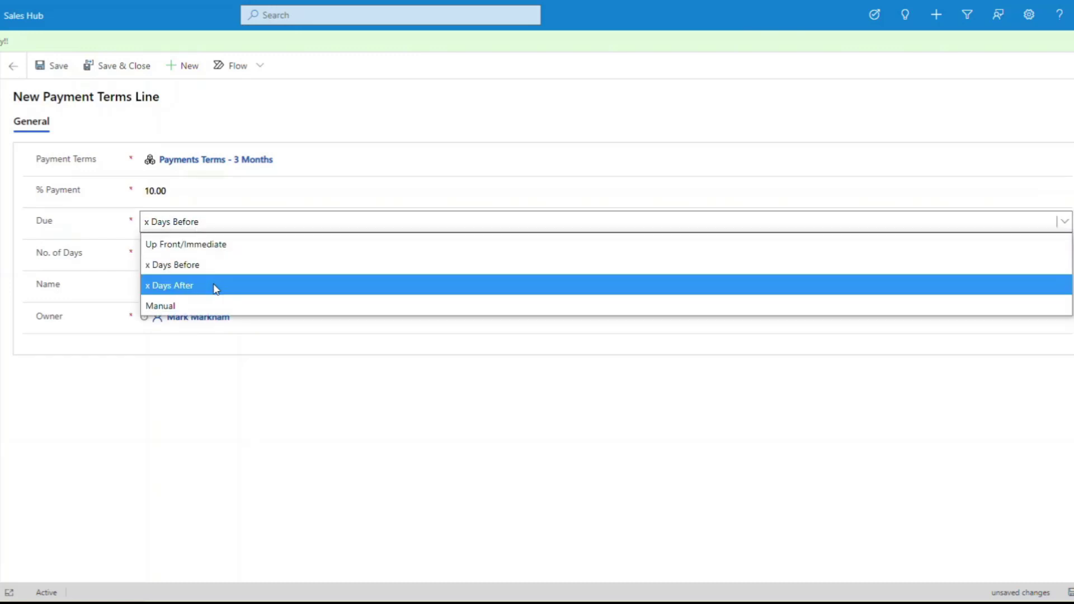
{"action": "left_click", "coordinate": [210, 287]}
{"action": "left_click", "coordinate": [166, 247]}
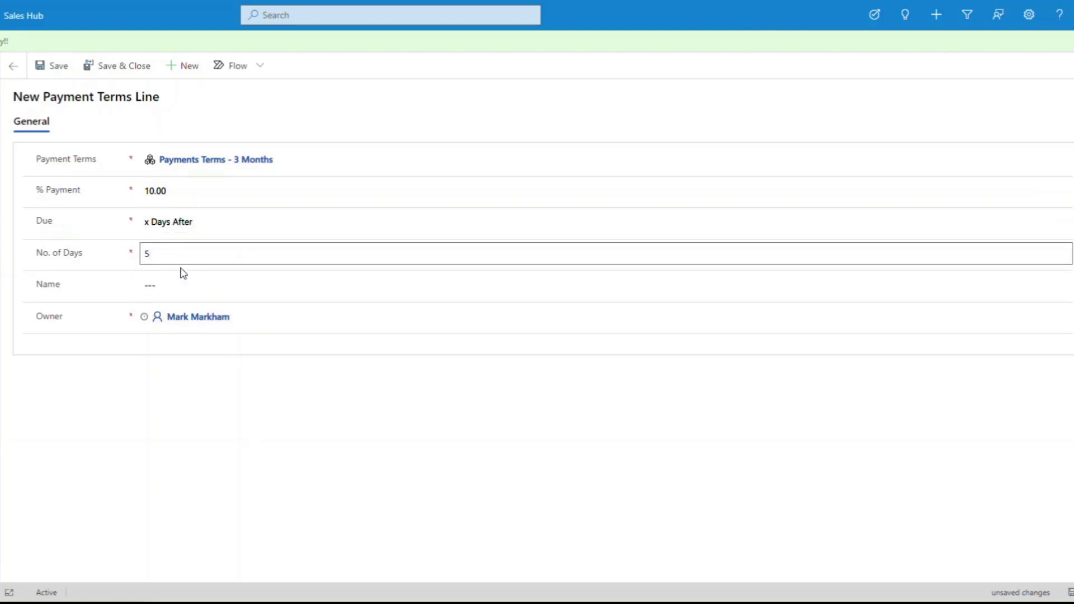
{"action": "left_click_drag", "start_coordinate": [151, 253], "coordinate": [137, 254]}
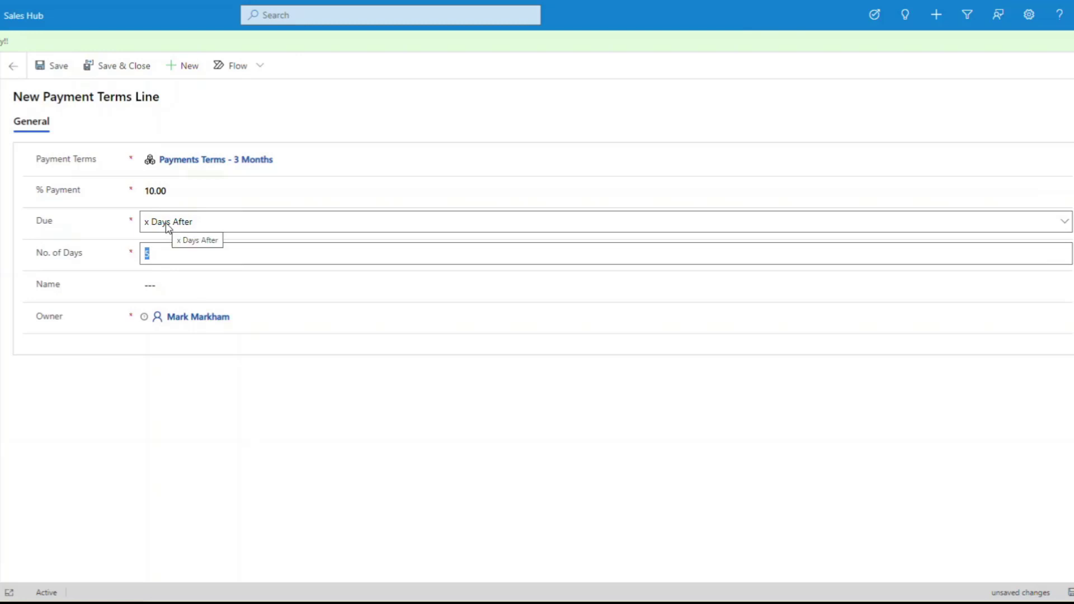
Set the line's Due to Manual, keeping 10.00% payment, and leave the form
{"action": "left_click", "coordinate": [177, 190]}
{"action": "left_click_drag", "start_coordinate": [177, 191], "coordinate": [130, 192]}
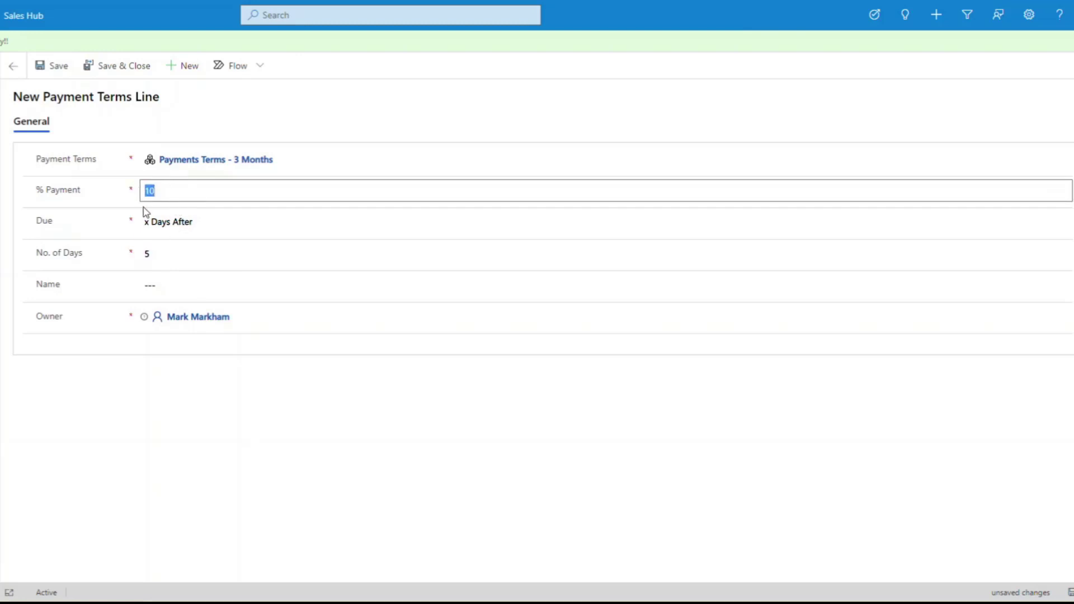
{"action": "left_click", "coordinate": [189, 222]}
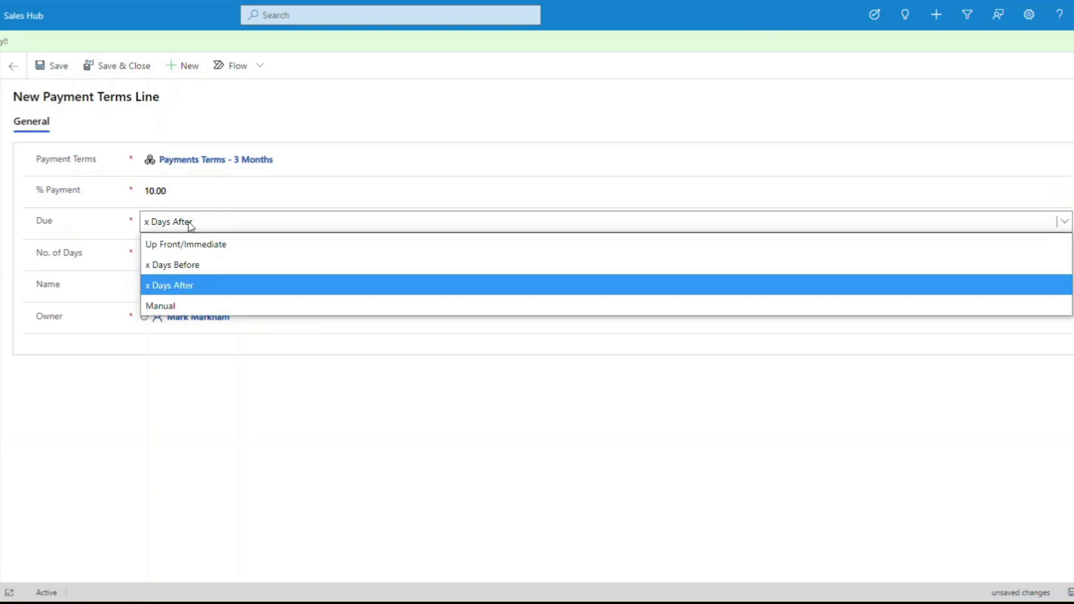
{"action": "left_click", "coordinate": [182, 305]}
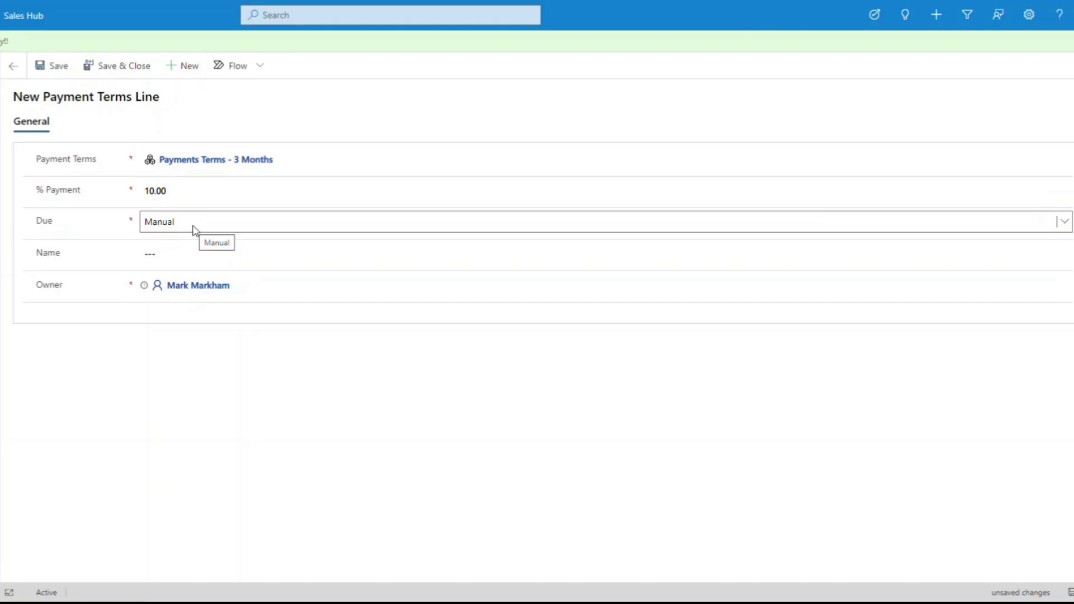
{"action": "left_click", "coordinate": [175, 193]}
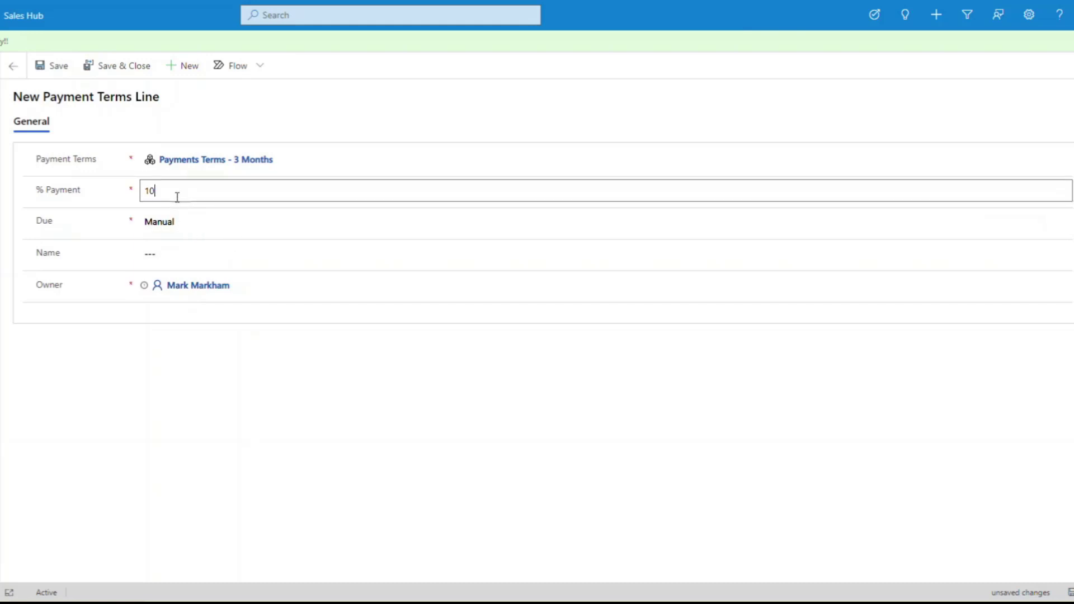
{"action": "left_click_drag", "start_coordinate": [175, 193], "coordinate": [139, 192]}
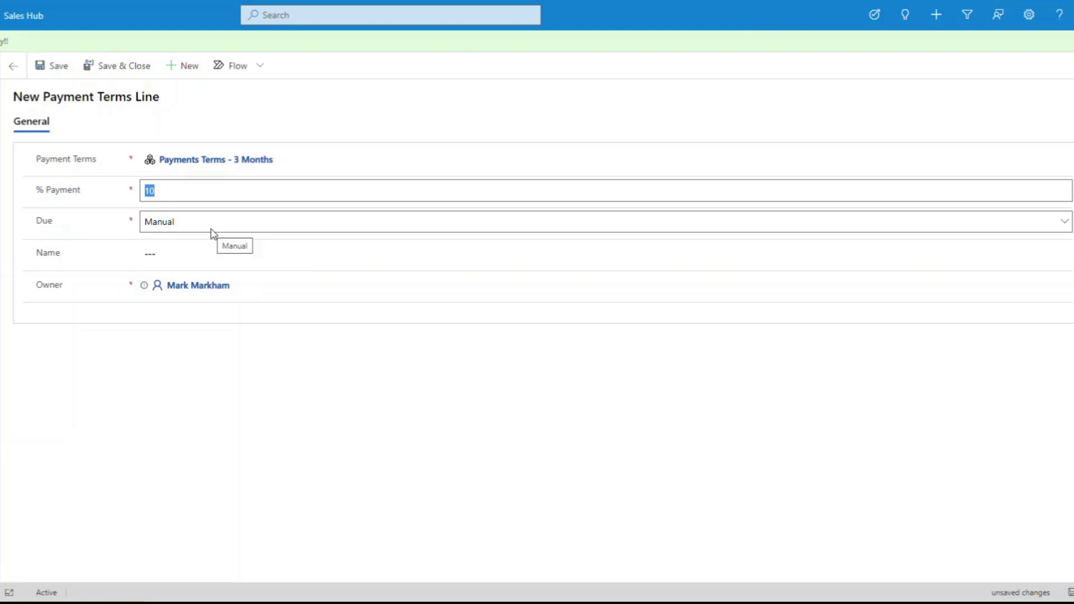
{"action": "left_click", "coordinate": [411, 449]}
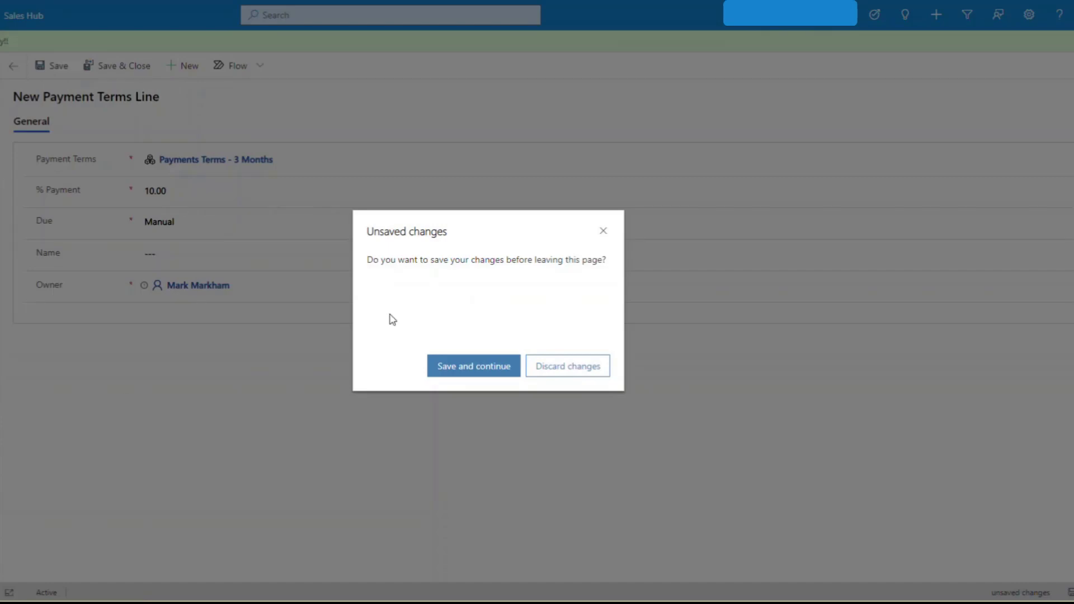
Discard the draft line and show First Up Consultants' default terms, Gold Account- Payment Terms
{"action": "left_click", "coordinate": [567, 372]}
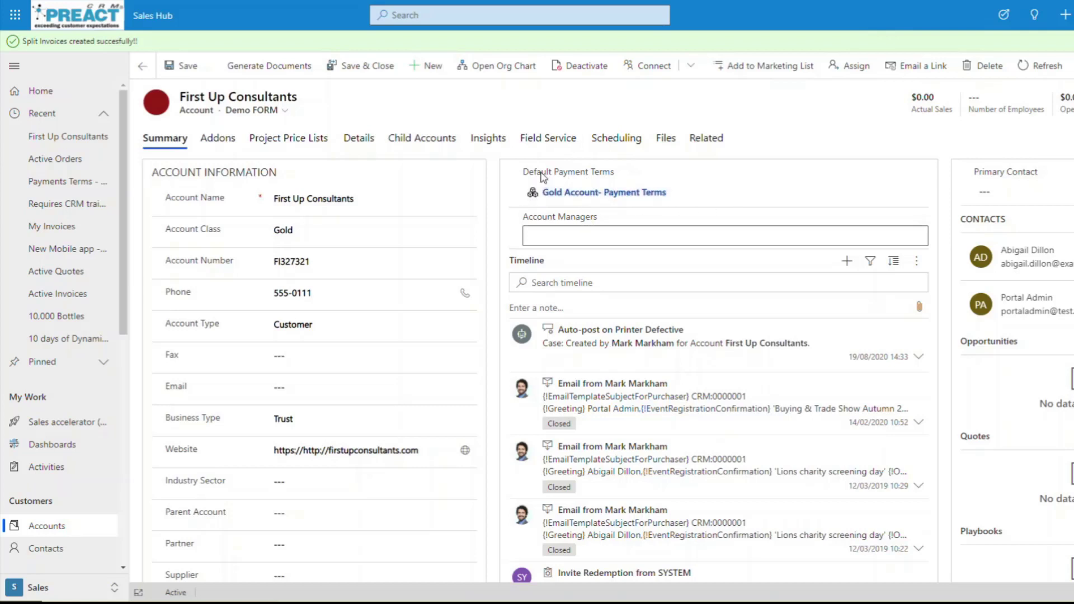
{"action": "left_click", "coordinate": [571, 192]}
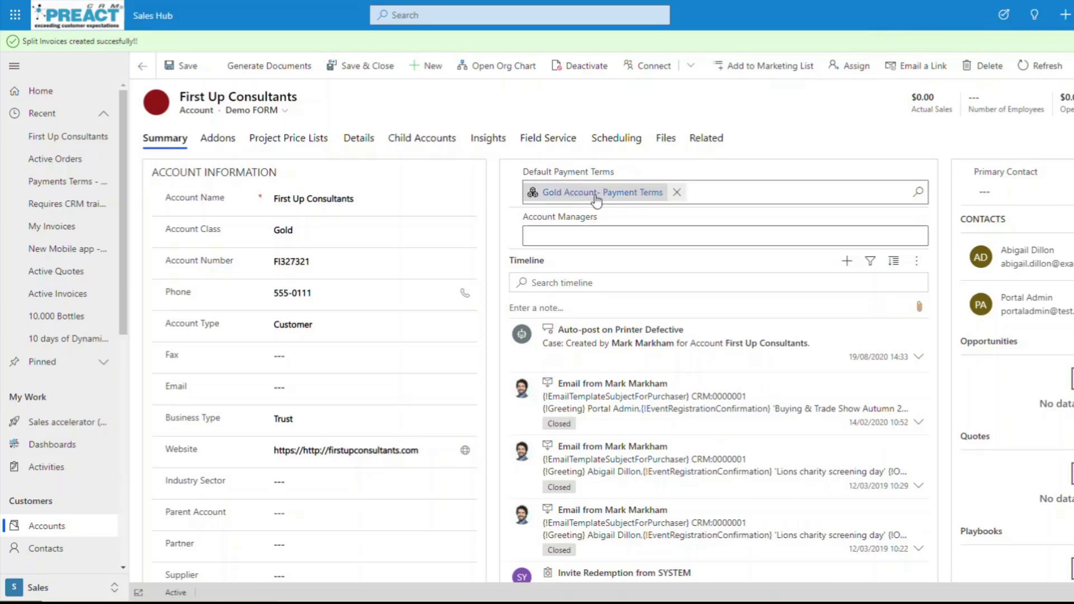
{"action": "left_click", "coordinate": [285, 117]}
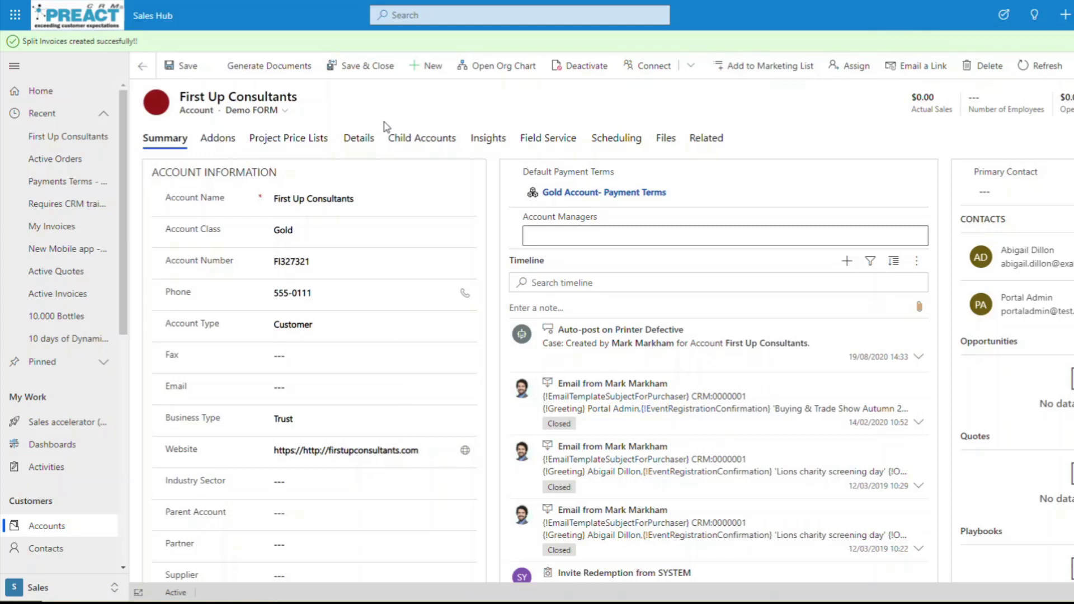